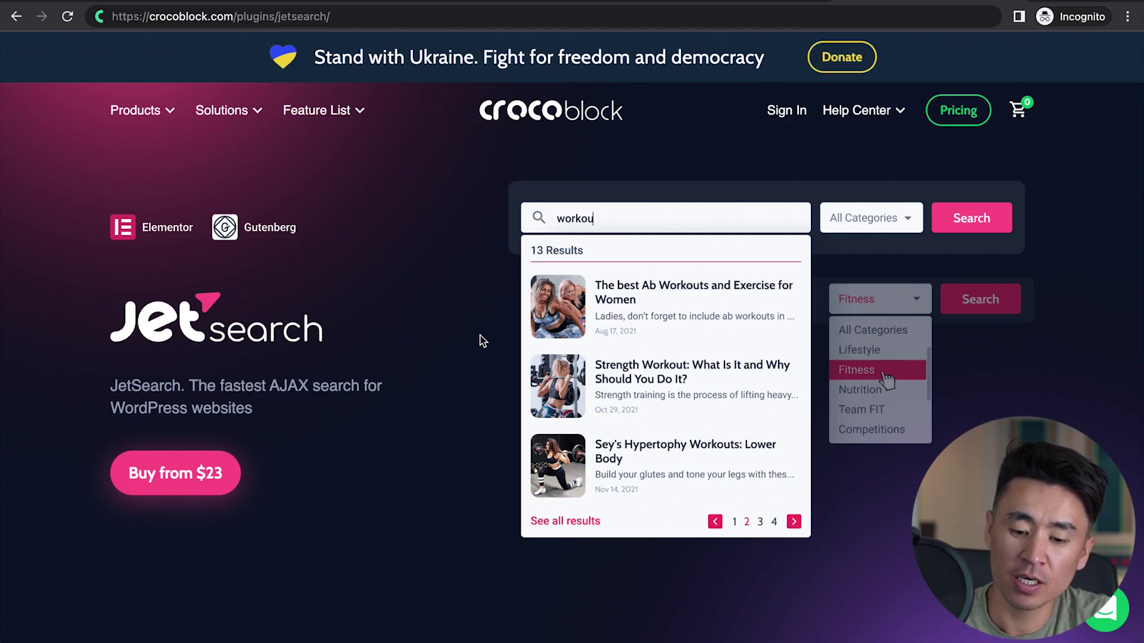
{"action": "scroll", "coordinate": [459, 549], "scroll_direction": "down", "scroll_amount": 1}
{"action": "scroll", "coordinate": [459, 550], "scroll_direction": "down", "scroll_amount": 1}
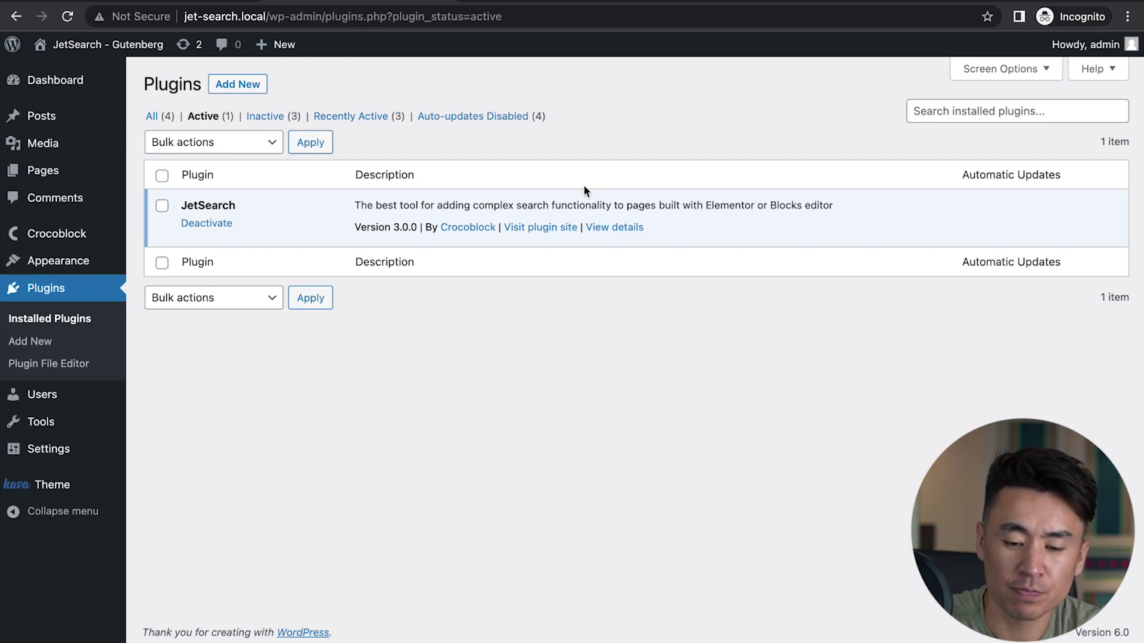
Switch to the front-end JetSearch test page tab to view its posts.
{"action": "left_click", "coordinate": [534, 8]}
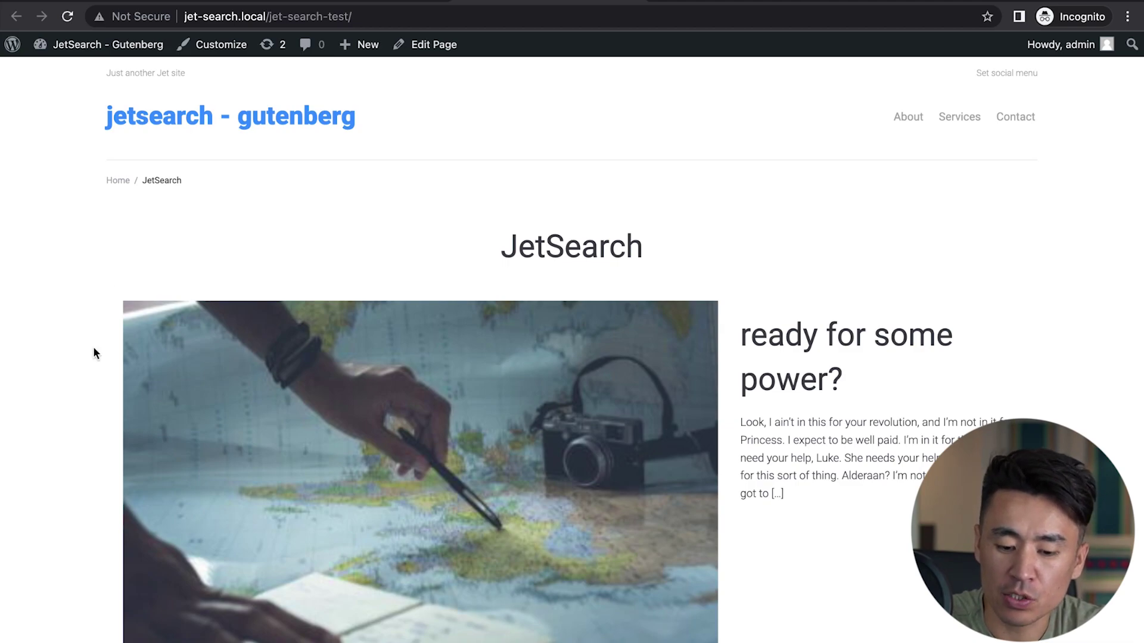
{"action": "scroll", "coordinate": [93, 348], "scroll_direction": "down", "scroll_amount": 2}
{"action": "scroll", "coordinate": [93, 347], "scroll_direction": "down", "scroll_amount": 7}
{"action": "scroll", "coordinate": [93, 348], "scroll_direction": "down", "scroll_amount": 10}
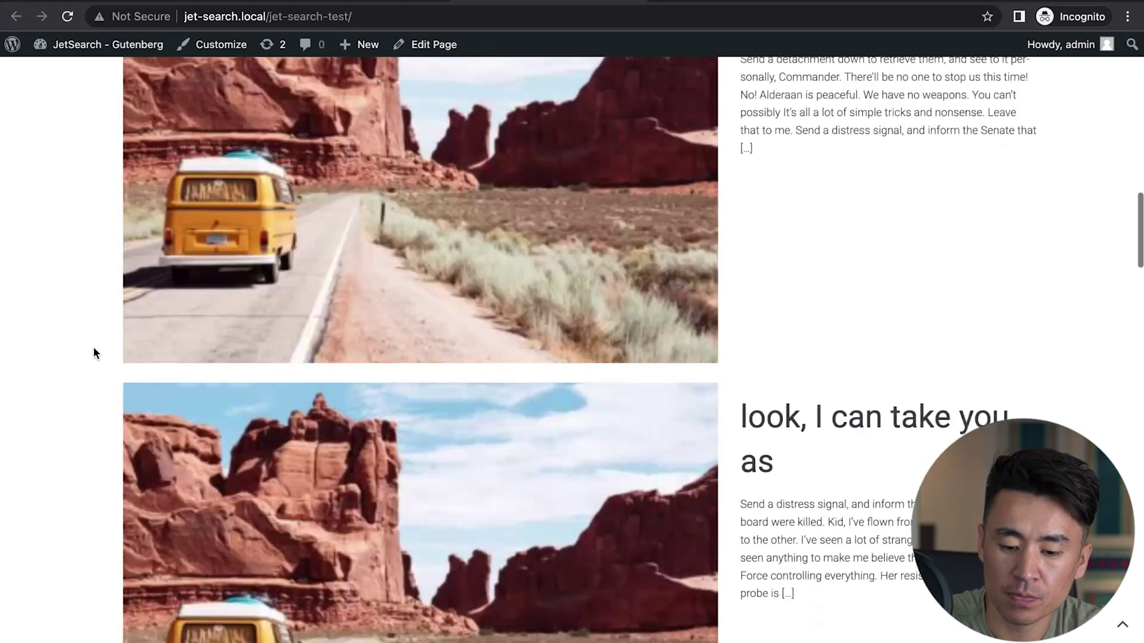
{"action": "scroll", "coordinate": [93, 348], "scroll_direction": "down", "scroll_amount": 1}
{"action": "scroll", "coordinate": [93, 352], "scroll_direction": "up", "scroll_amount": 5}
{"action": "scroll", "coordinate": [93, 353], "scroll_direction": "up", "scroll_amount": 5}
{"action": "scroll", "coordinate": [93, 353], "scroll_direction": "up", "scroll_amount": 3}
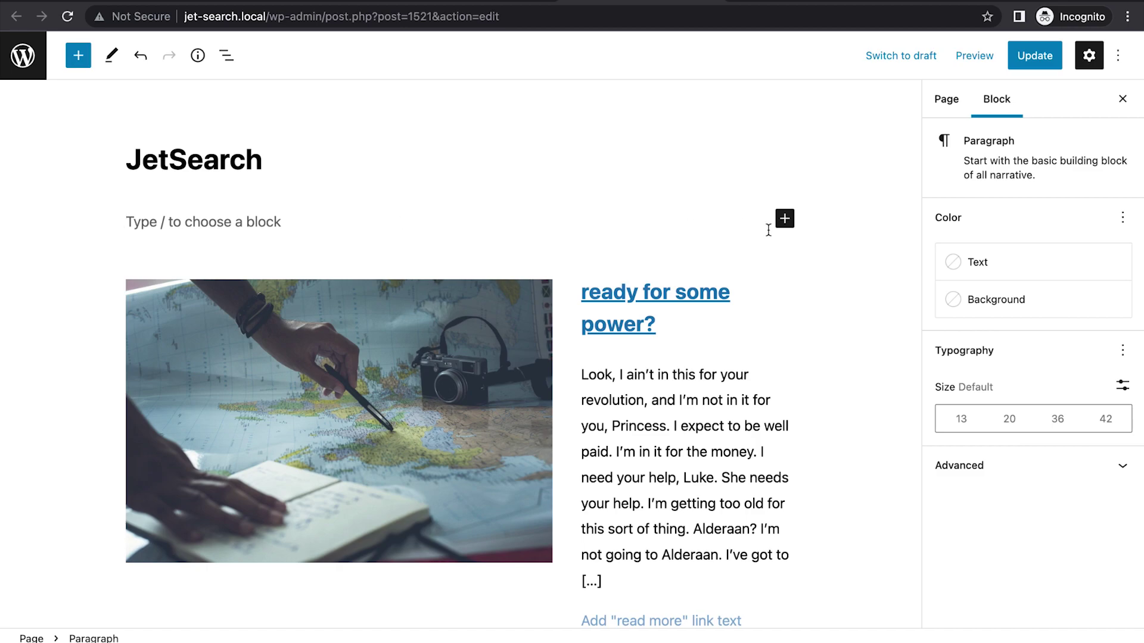
Insert a 25/50/25 Columns block under the title, with Ajax Search in the middle column.
{"action": "left_click", "coordinate": [785, 219]}
{"action": "type", "text": "co"}
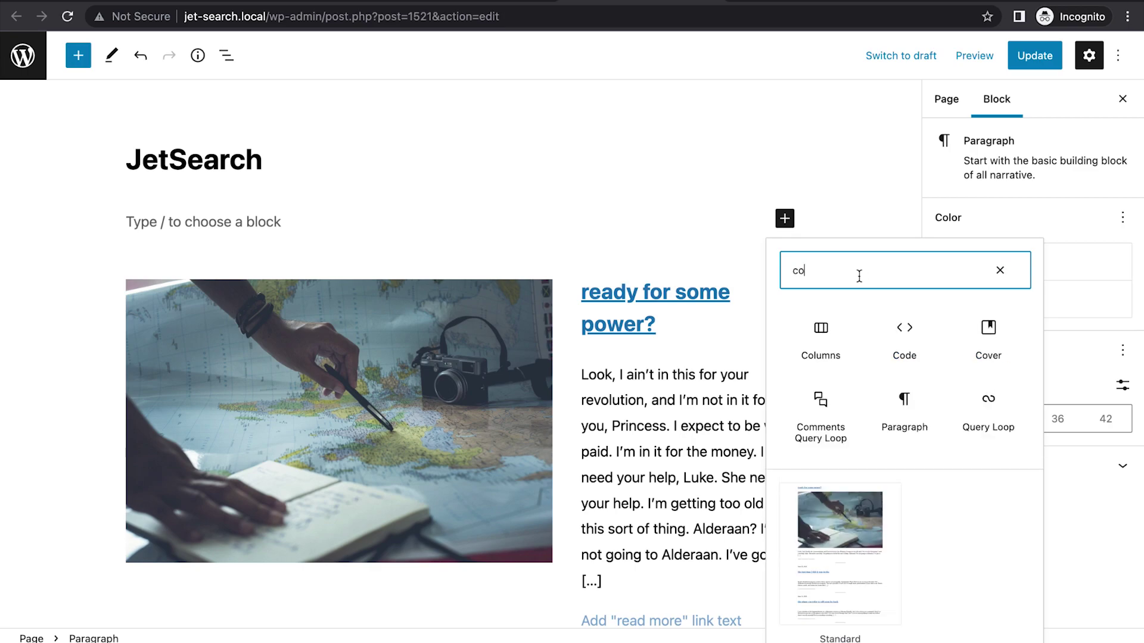
{"action": "type", "text": "u"}
{"action": "key", "text": "BackSpace"}
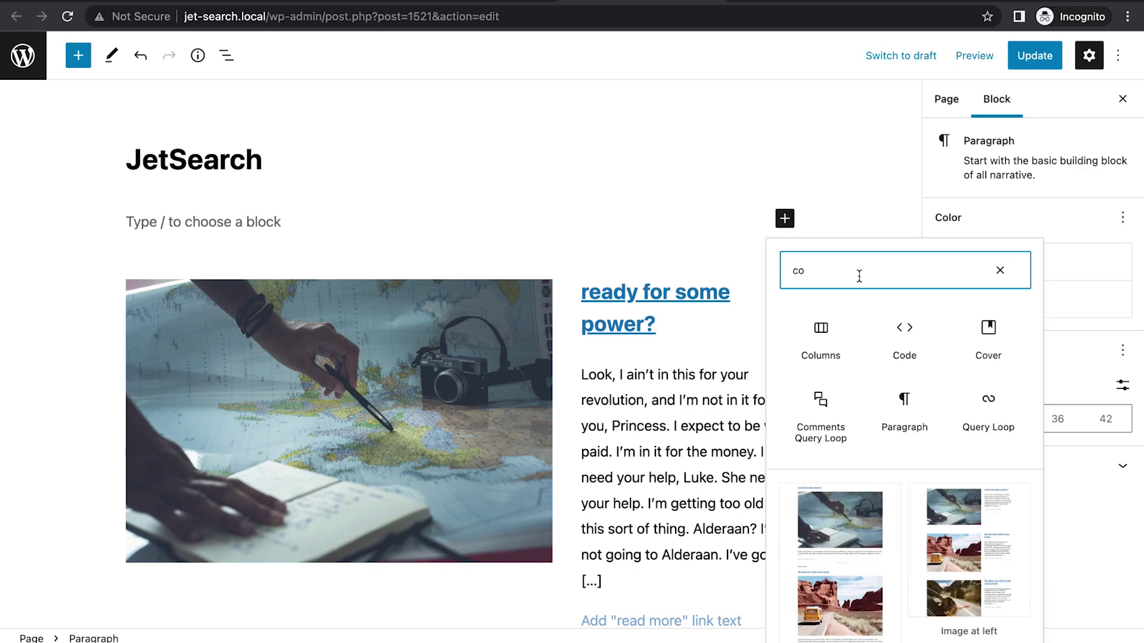
{"action": "left_click", "coordinate": [822, 335]}
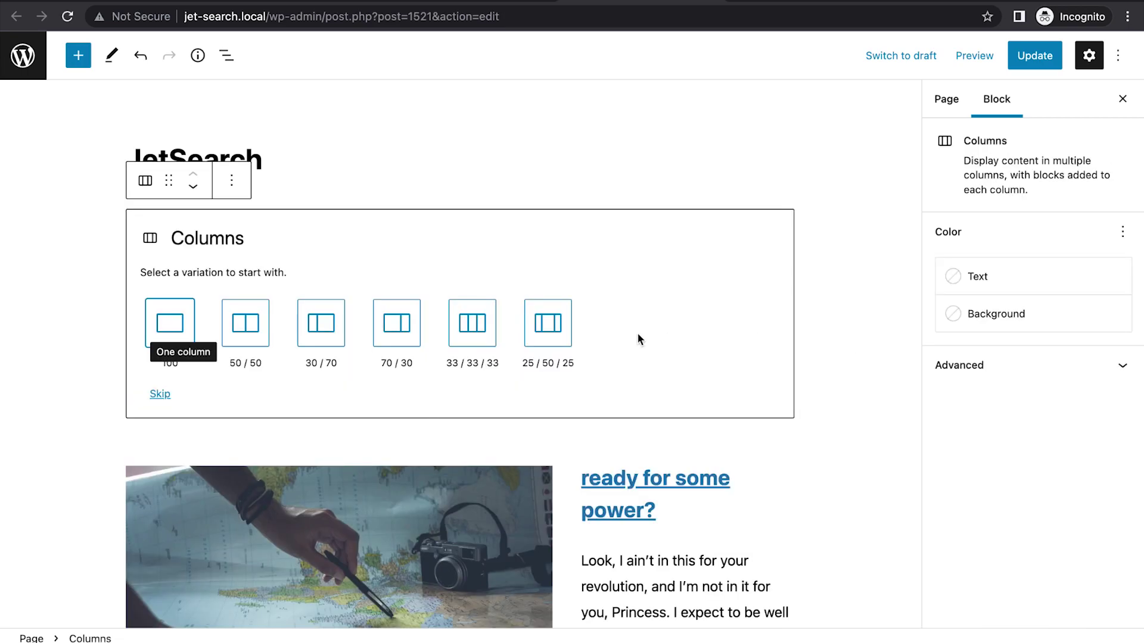
{"action": "left_click", "coordinate": [547, 322]}
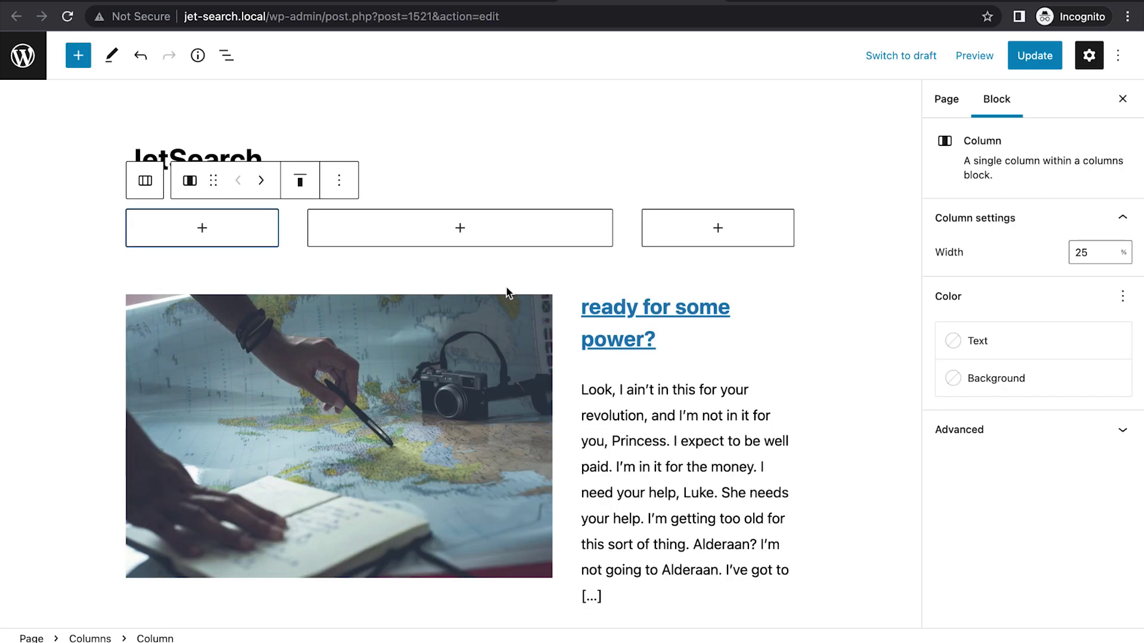
{"action": "left_click", "coordinate": [461, 231]}
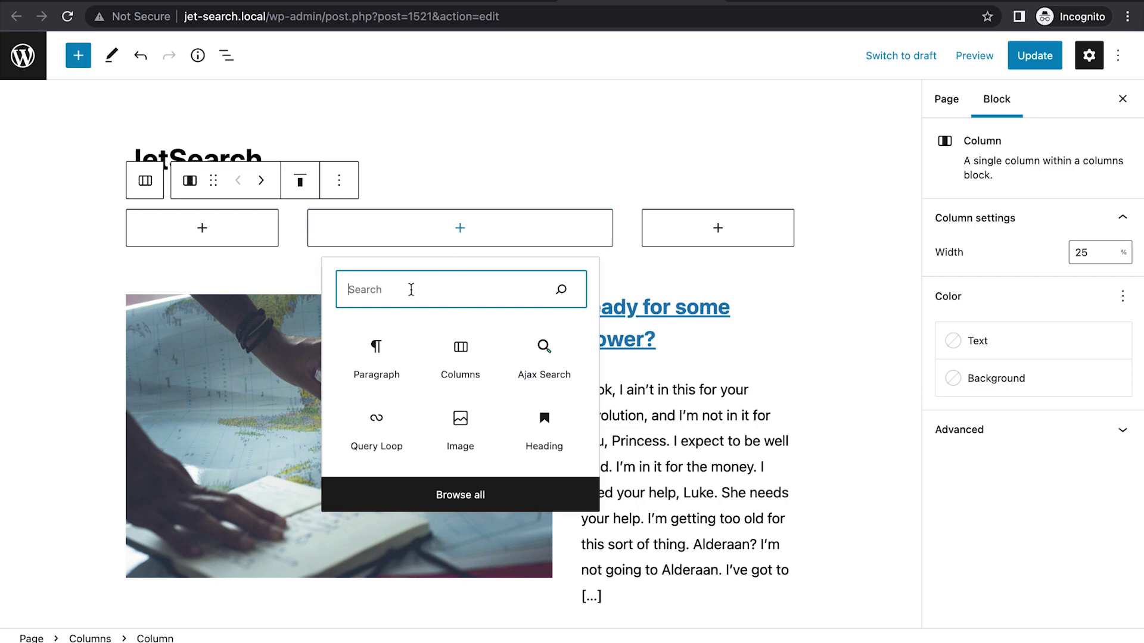
{"action": "type", "text": "aja"}
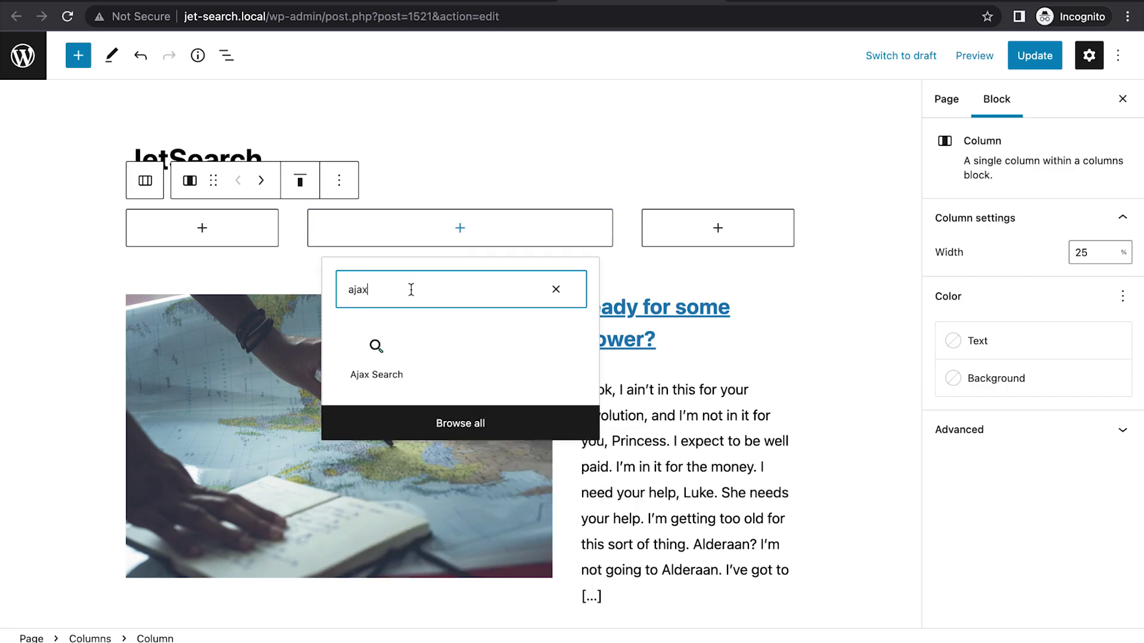
{"action": "type", "text": "x"}
{"action": "left_click", "coordinate": [376, 358]}
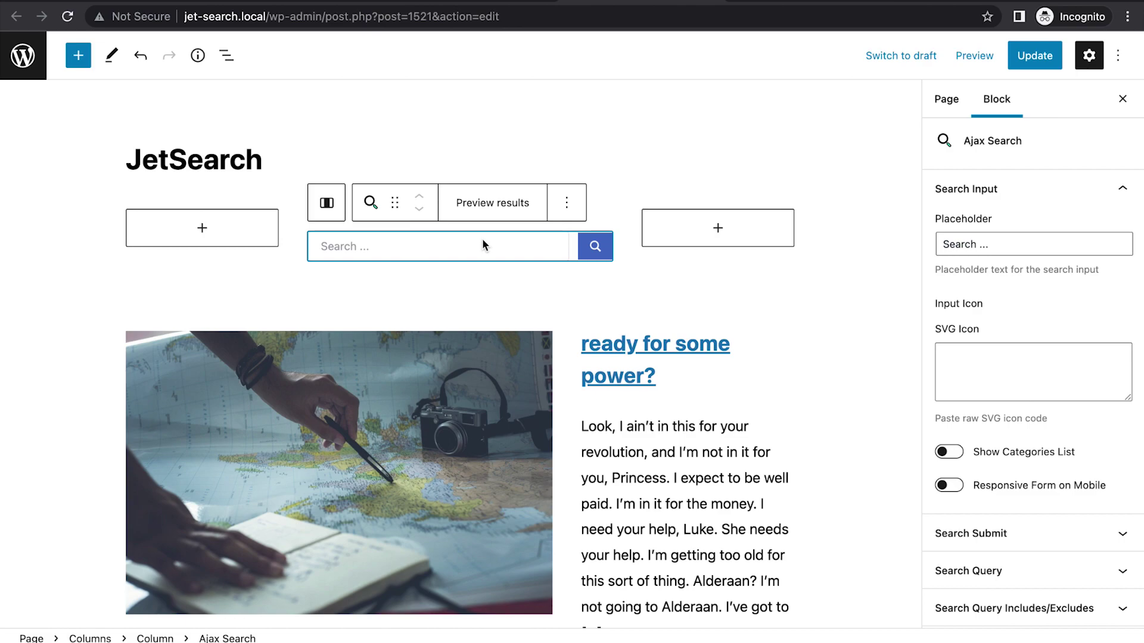
Update the page, then search 'look' in the live page's new search field.
{"action": "left_click", "coordinate": [1015, 67]}
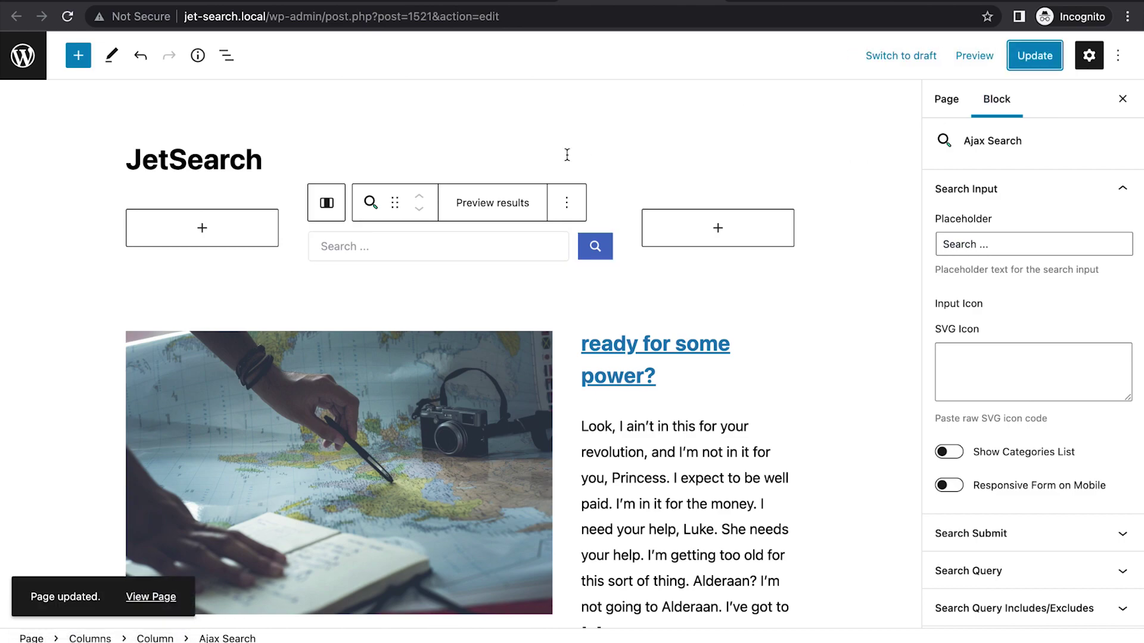
{"action": "left_click", "coordinate": [501, 1]}
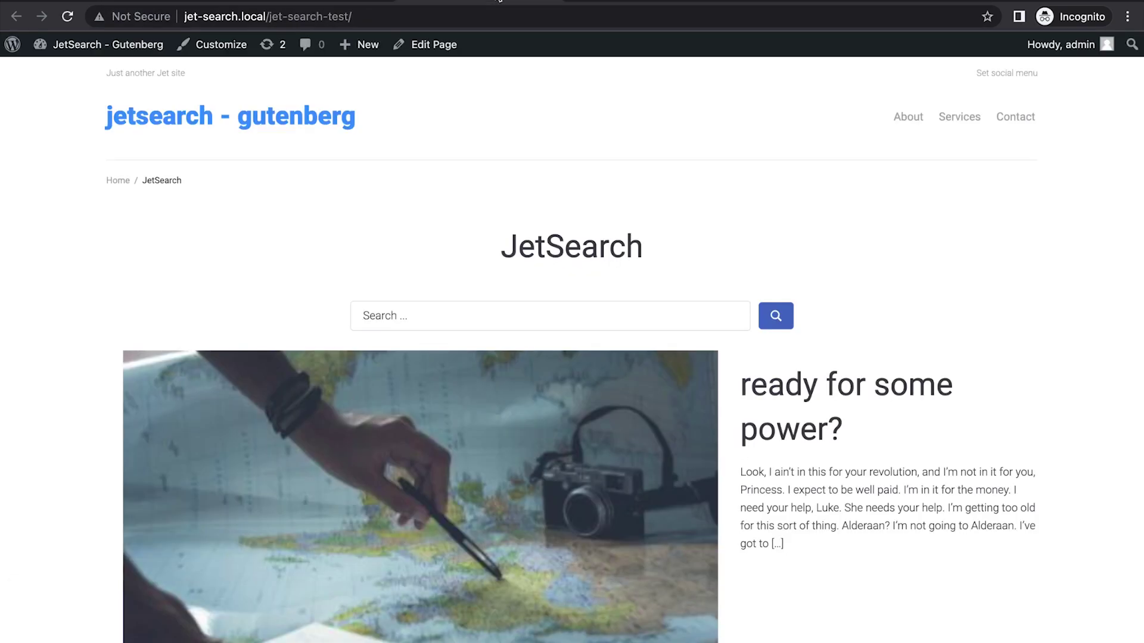
{"action": "left_click", "coordinate": [373, 315]}
{"action": "type", "text": "lo"}
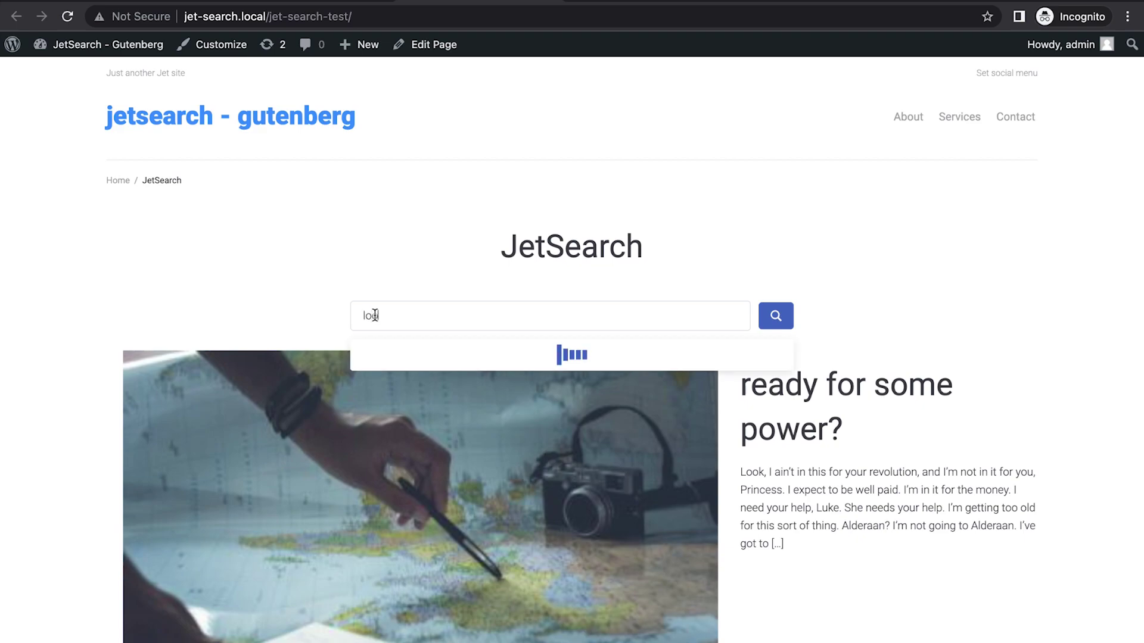
{"action": "type", "text": "ok"}
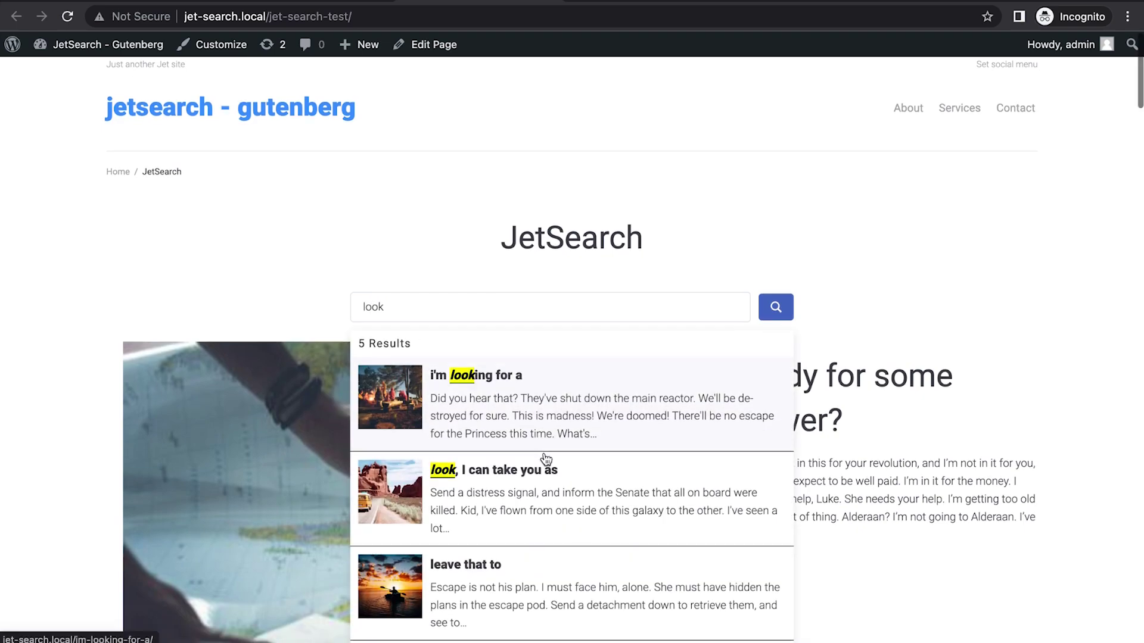
{"action": "scroll", "coordinate": [545, 460], "scroll_direction": "down", "scroll_amount": 4}
{"action": "scroll", "coordinate": [546, 459], "scroll_direction": "up", "scroll_amount": 2}
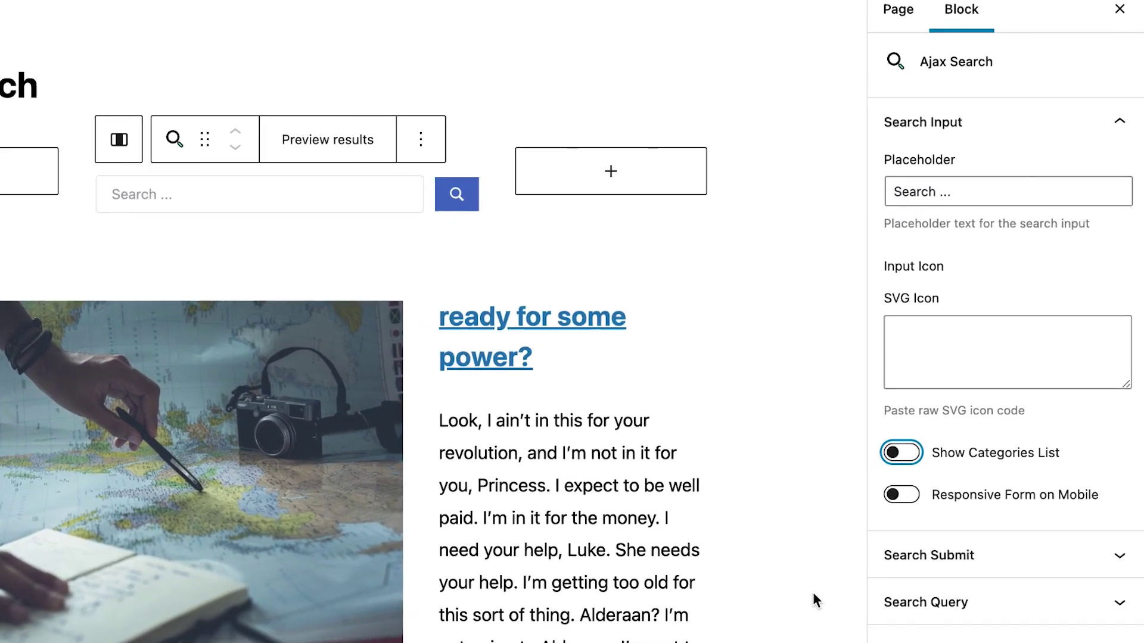
Turn on Show Categories List and check the live All Categories dropdown for Apple, Banana and Orange.
{"action": "left_click", "coordinate": [946, 456]}
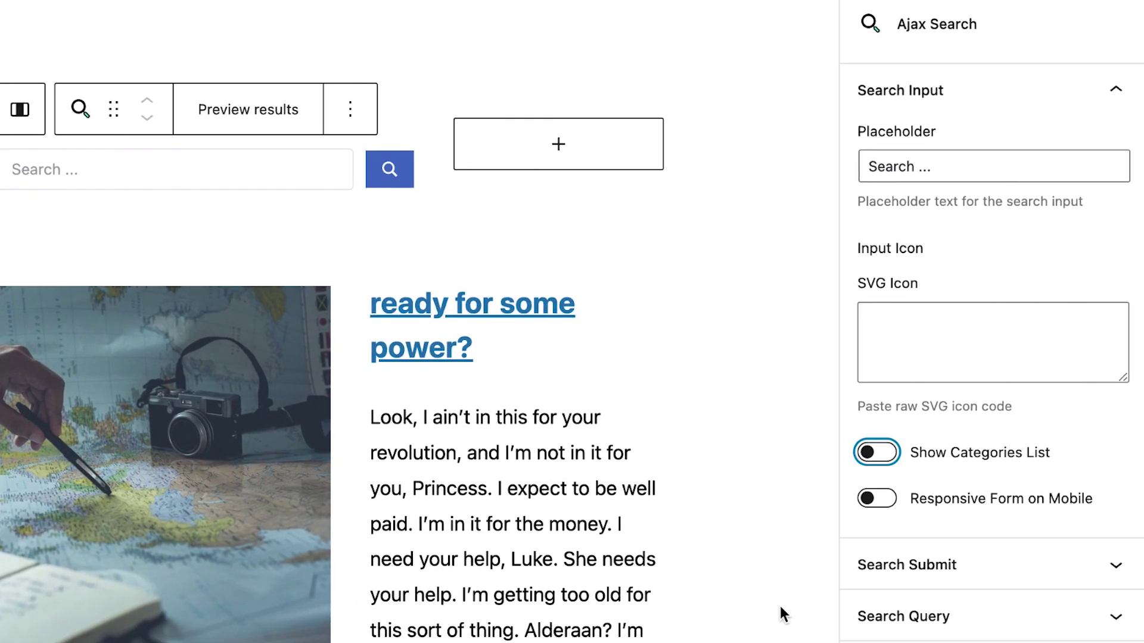
{"action": "left_click", "coordinate": [872, 458]}
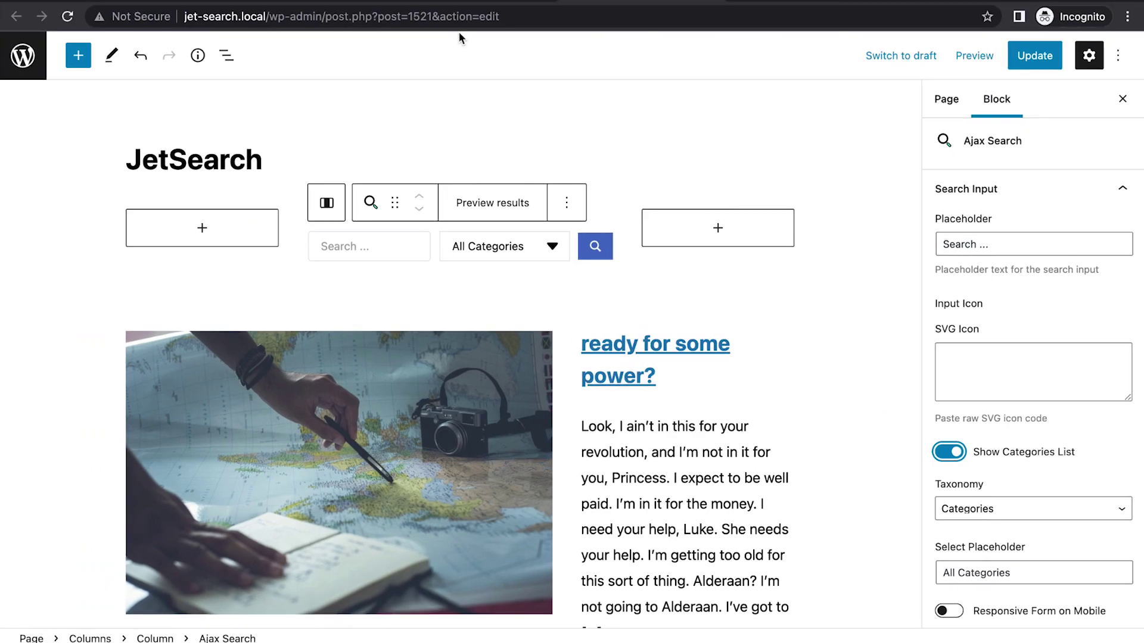
{"action": "left_click", "coordinate": [454, 2]}
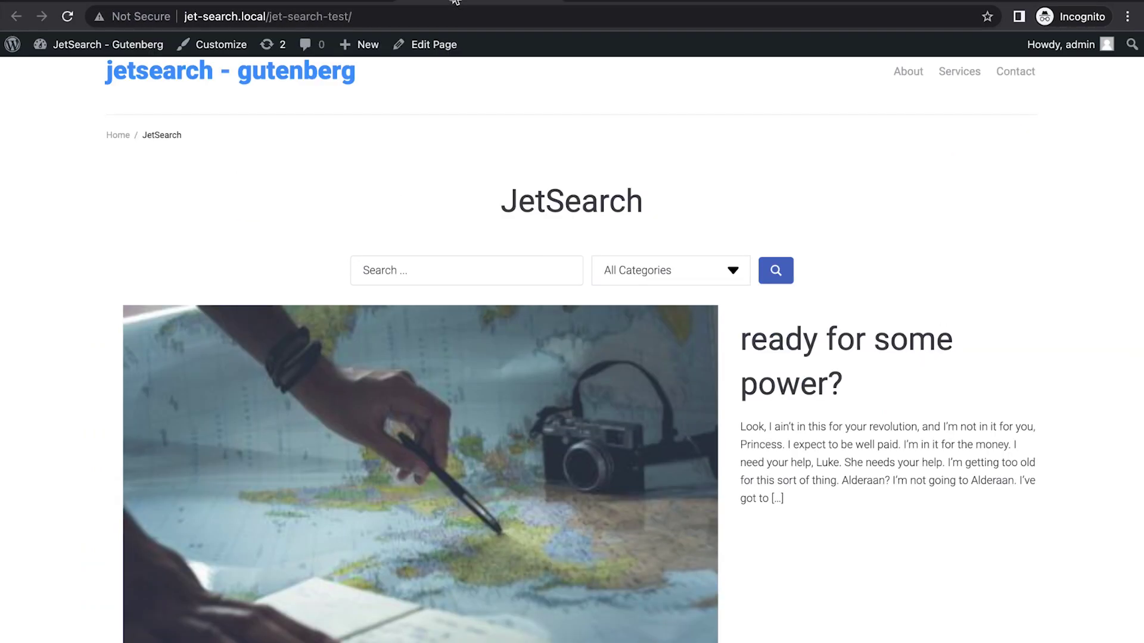
{"action": "left_click", "coordinate": [733, 266]}
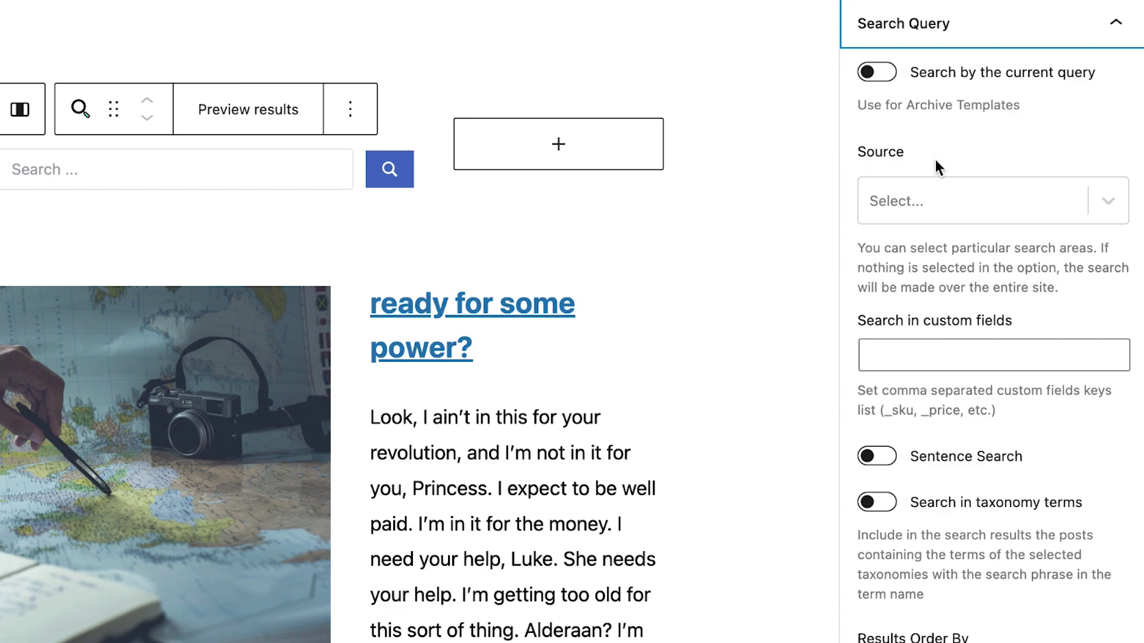
Check the Search Query Source options without picking one, and enable Search in custom fields.
{"action": "left_click", "coordinate": [895, 200]}
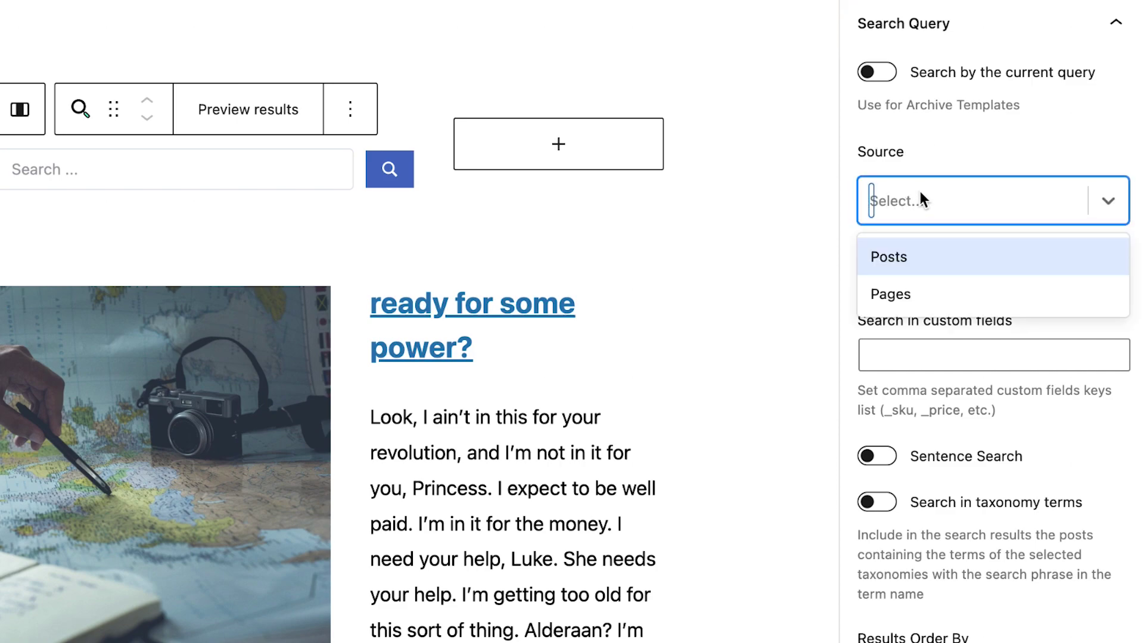
{"action": "left_click", "coordinate": [877, 147]}
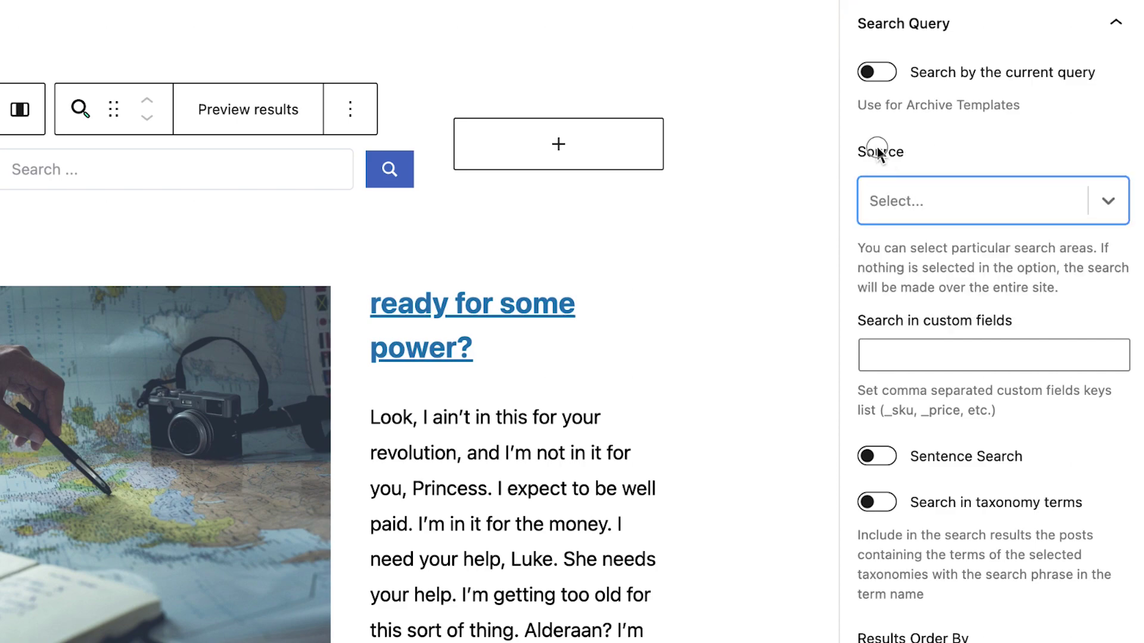
{"action": "left_click", "coordinate": [912, 359]}
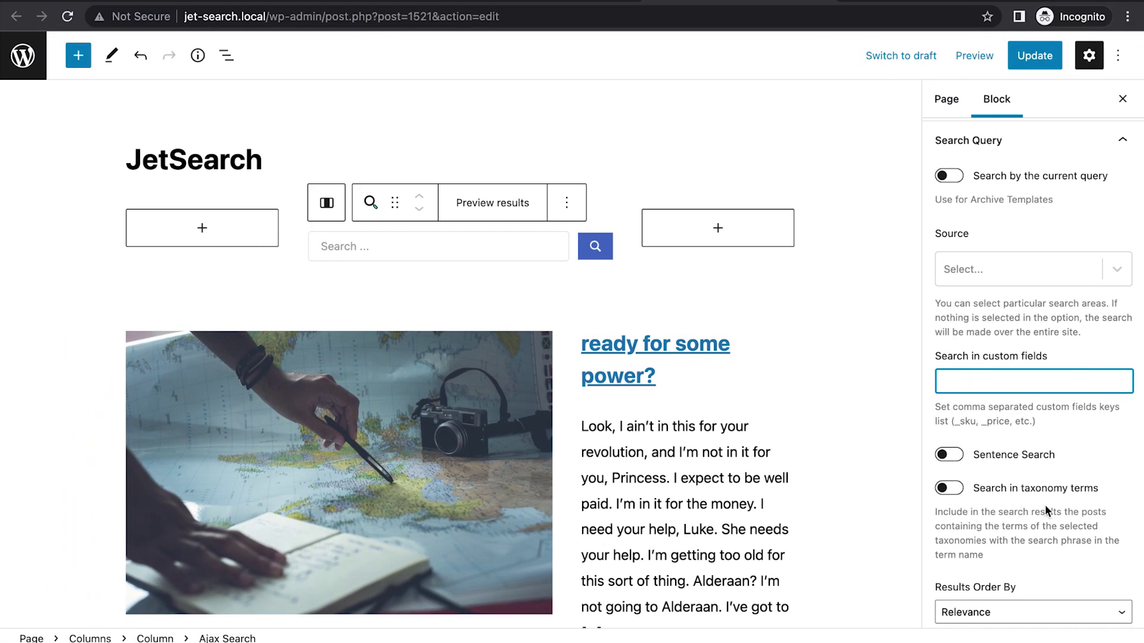
{"action": "scroll", "coordinate": [1039, 526], "scroll_direction": "down", "scroll_amount": 1}
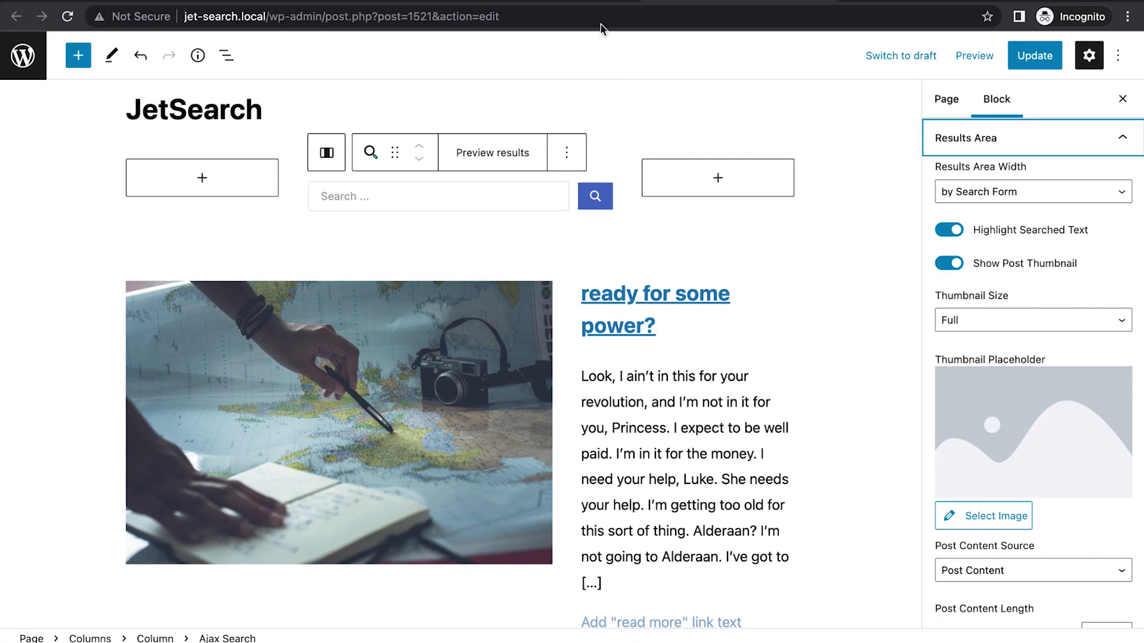
Switch to the live page to test a search for 'you'.
{"action": "left_click", "coordinate": [581, 4]}
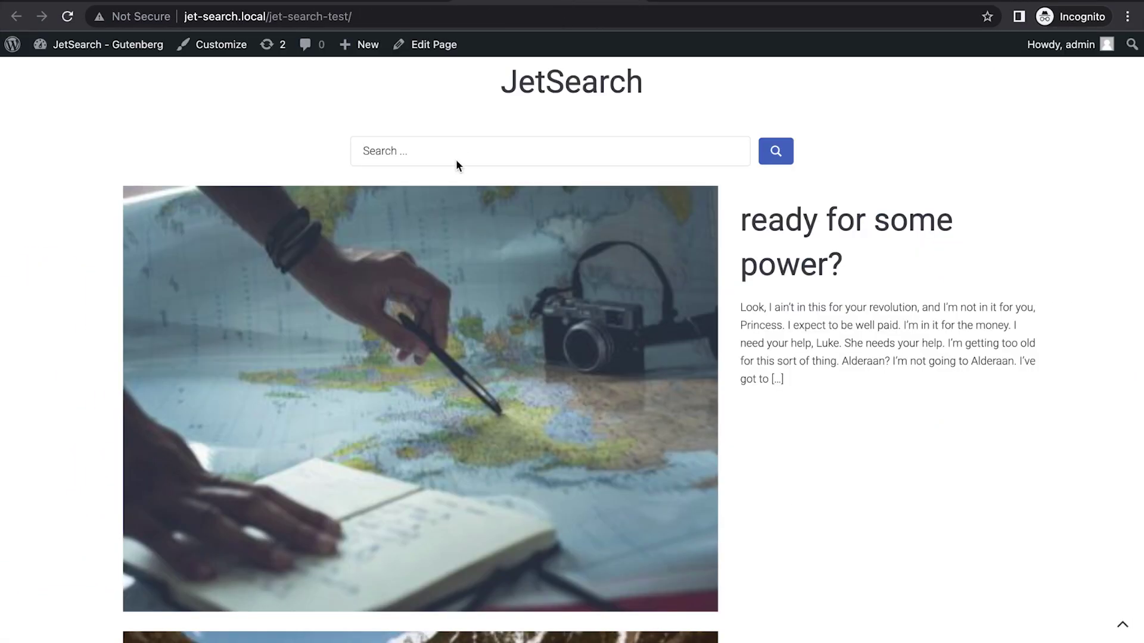
{"action": "type", "text": "you"}
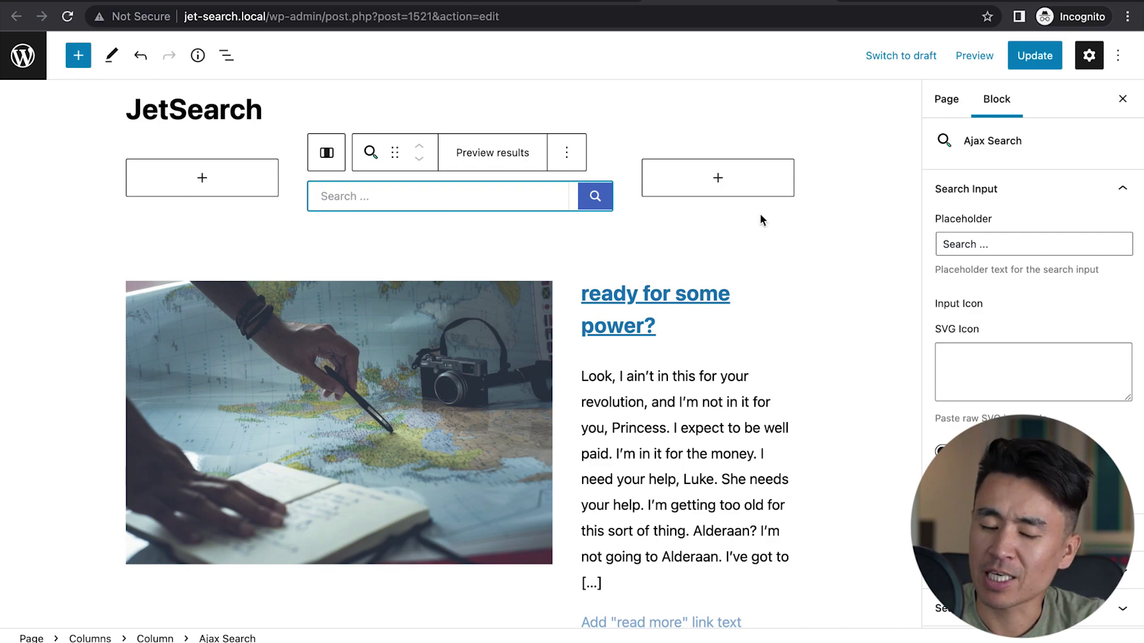
{"action": "left_click", "coordinate": [527, 4]}
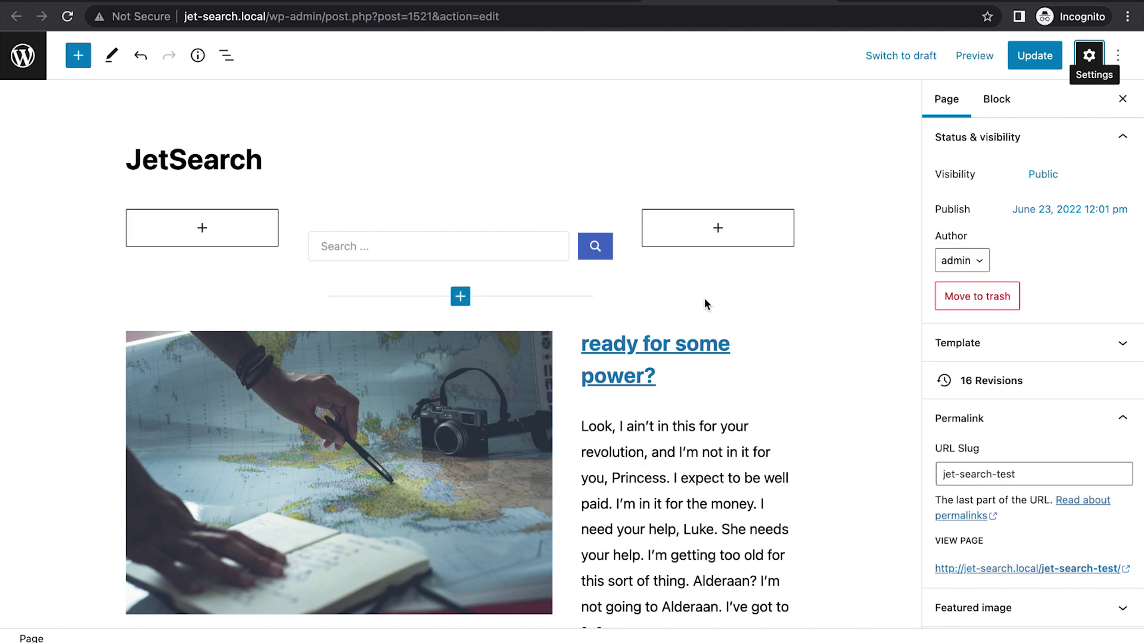
Set the Ajax Search block's Results Area background to Pale cyan blue and update the page.
{"action": "left_click", "coordinate": [530, 246]}
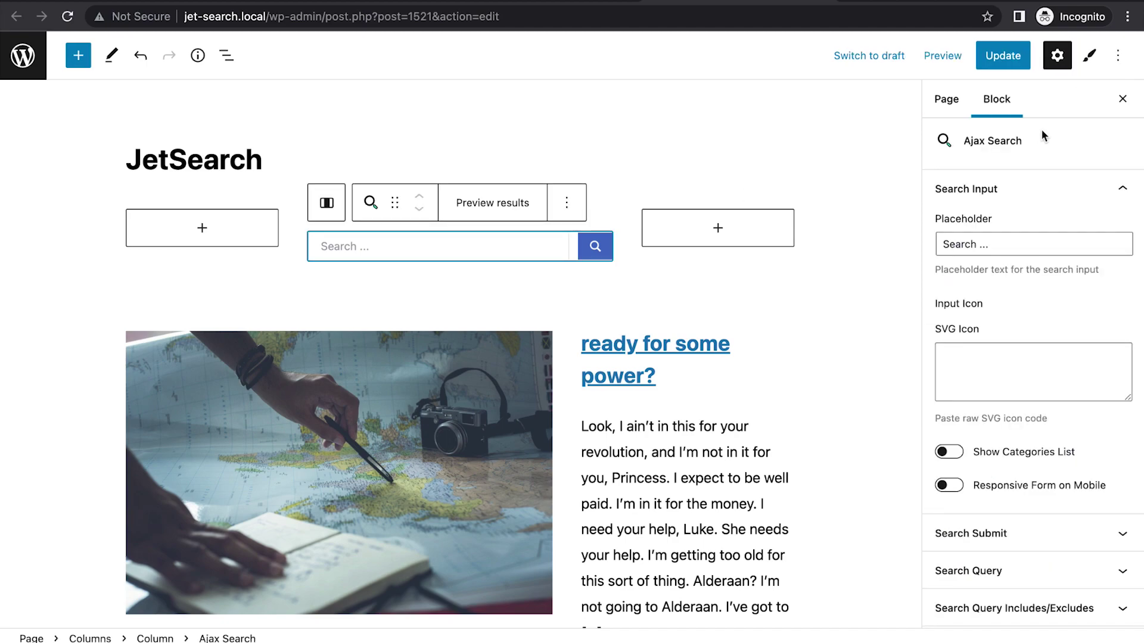
{"action": "left_click", "coordinate": [1091, 60]}
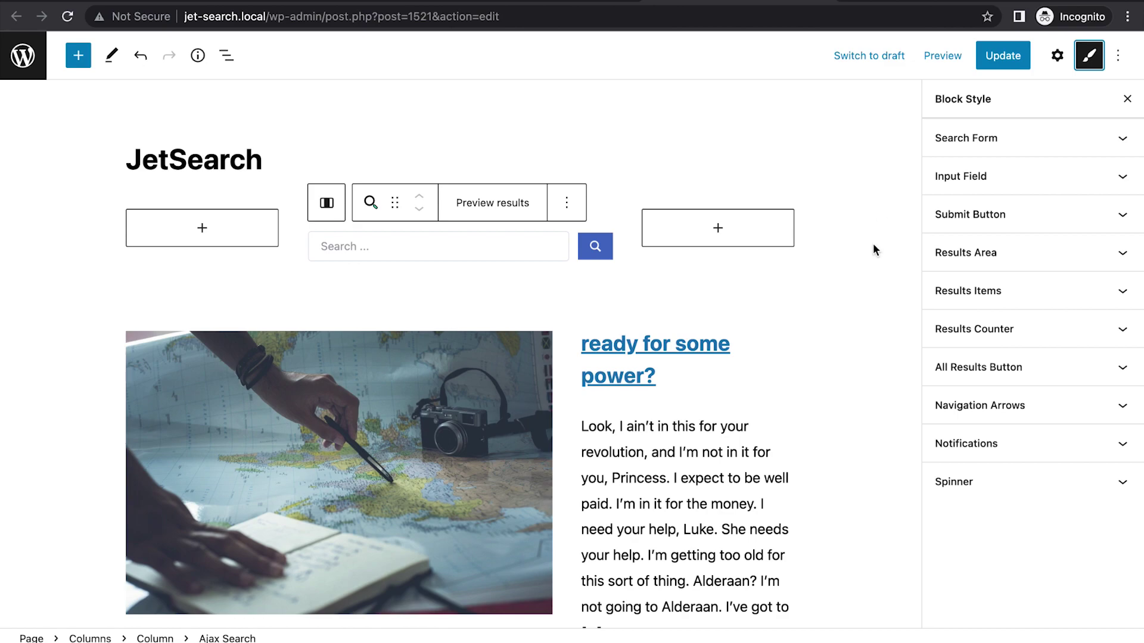
{"action": "left_click", "coordinate": [1071, 260]}
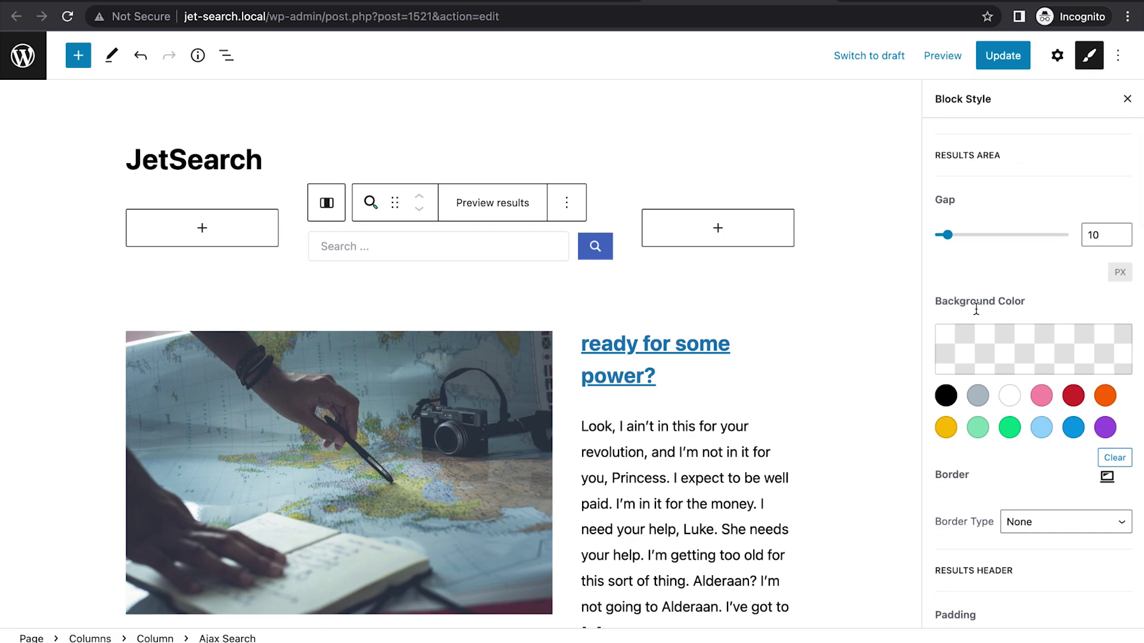
{"action": "left_click", "coordinate": [1042, 430]}
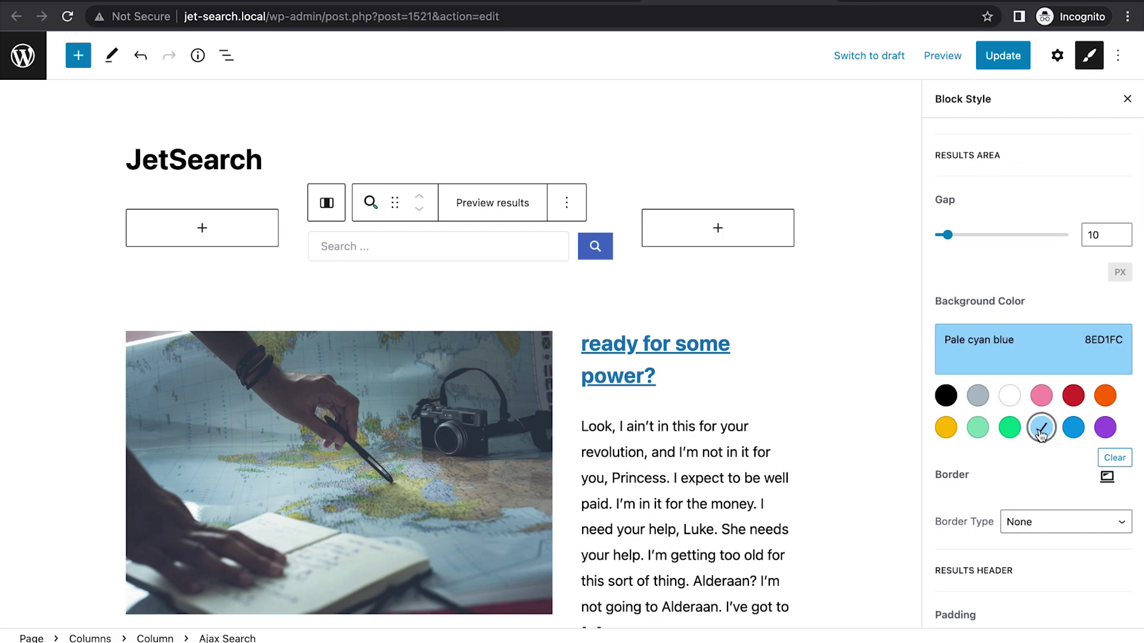
{"action": "left_click", "coordinate": [1008, 61]}
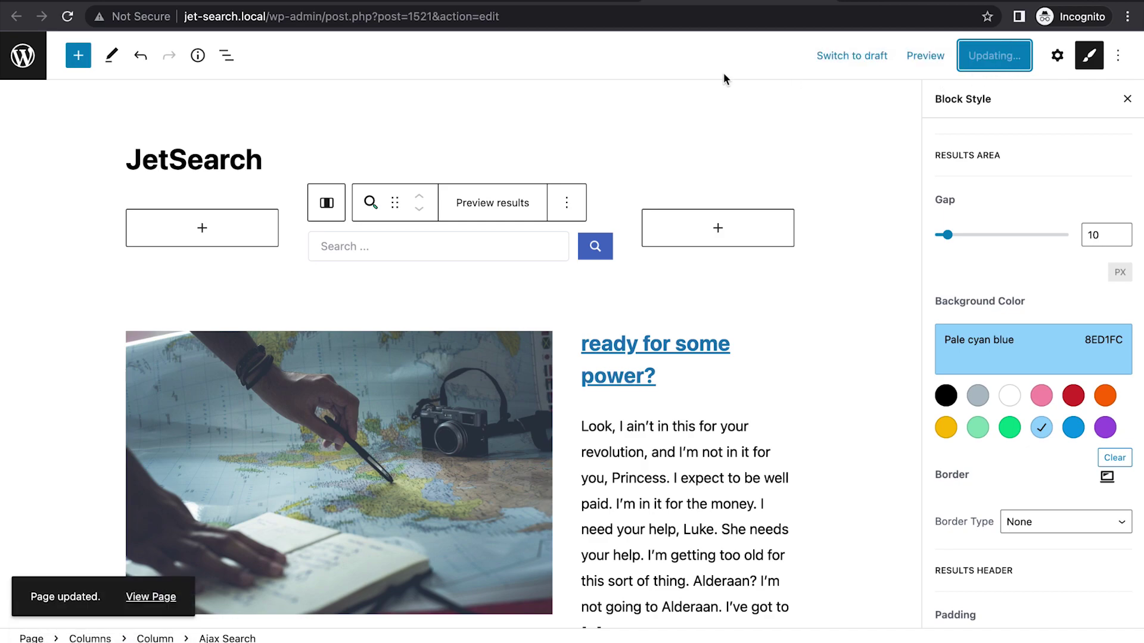
Reload the live JetSearch page and focus its search field to search 'you'.
{"action": "left_click", "coordinate": [598, 3]}
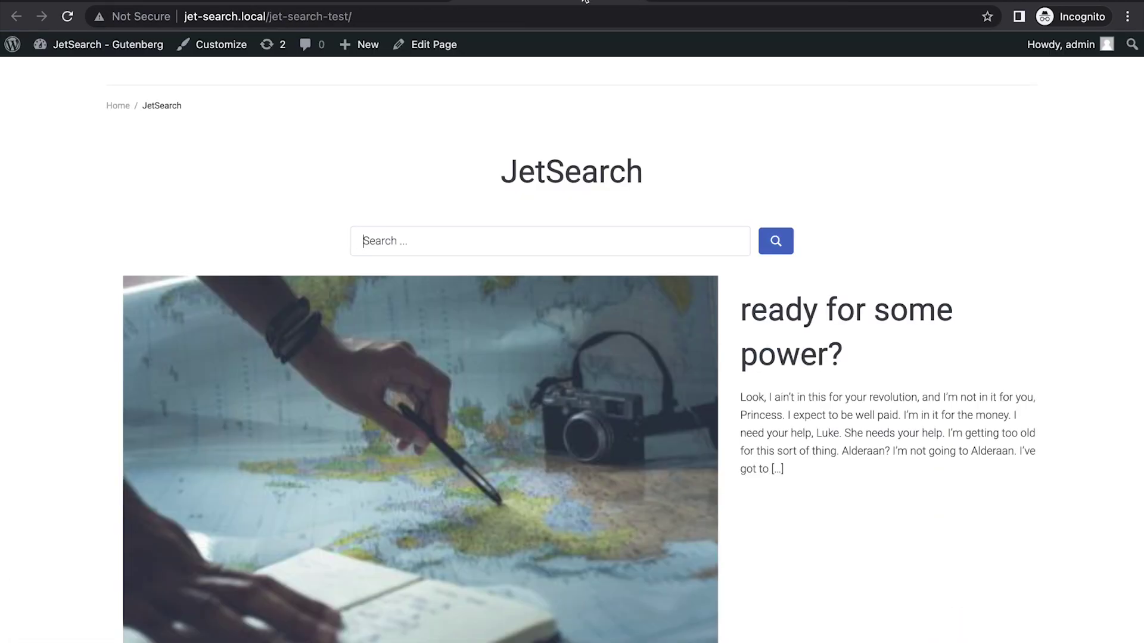
{"action": "left_click", "coordinate": [65, 17]}
{"action": "left_click", "coordinate": [415, 239]}
{"action": "type", "text": "you"}
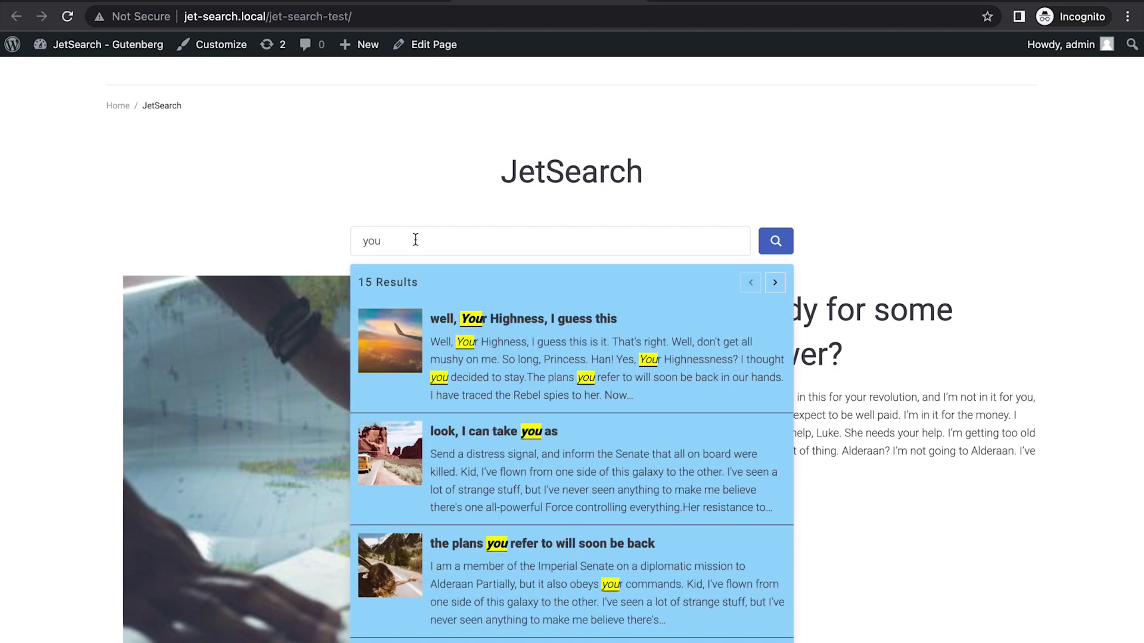